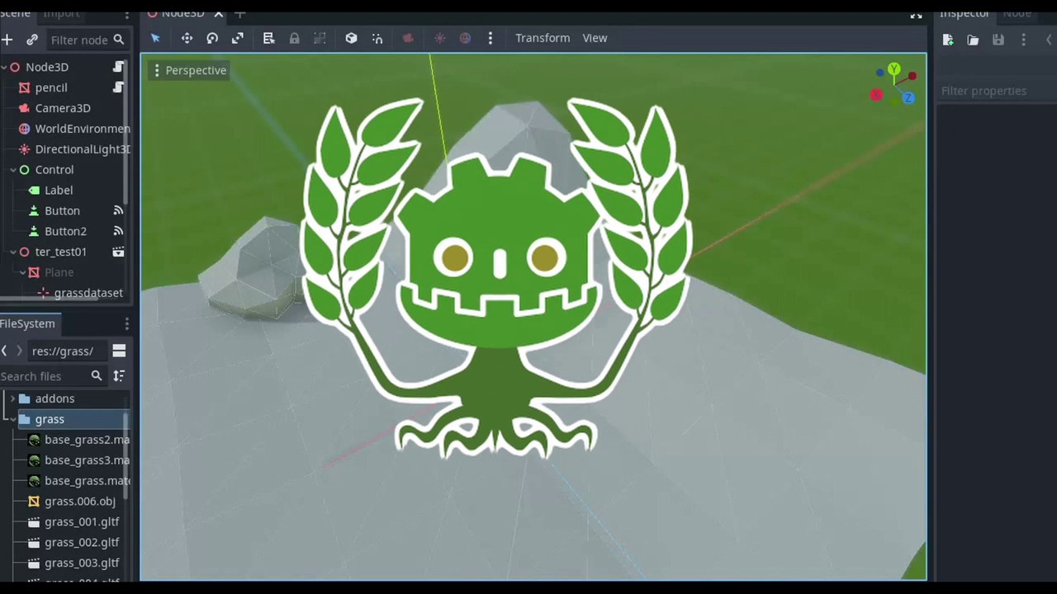
Run the terrain project and maximize its debug game window
key(F5)
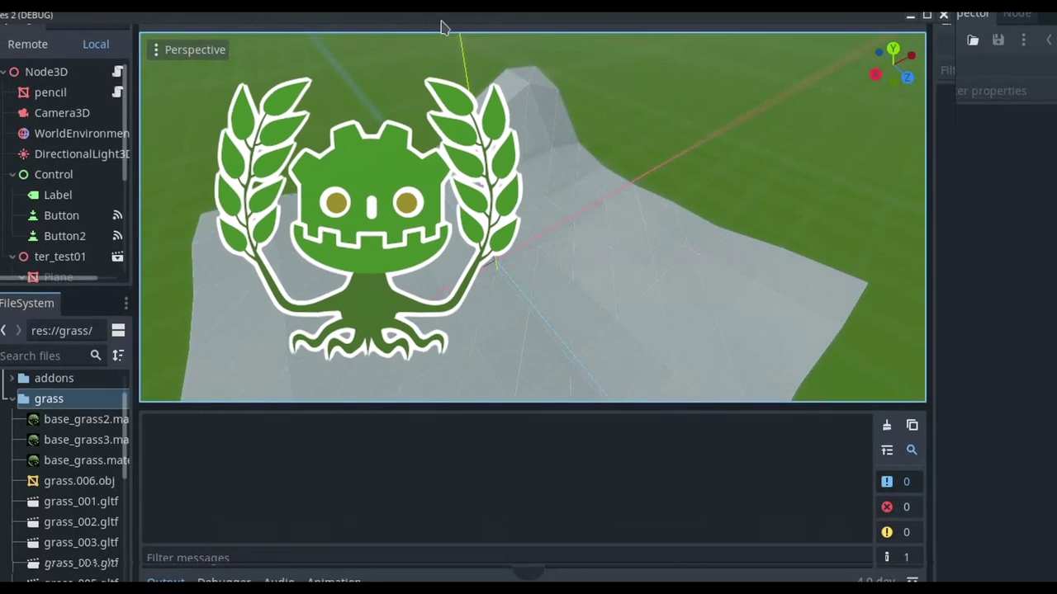
double_click(458, 26)
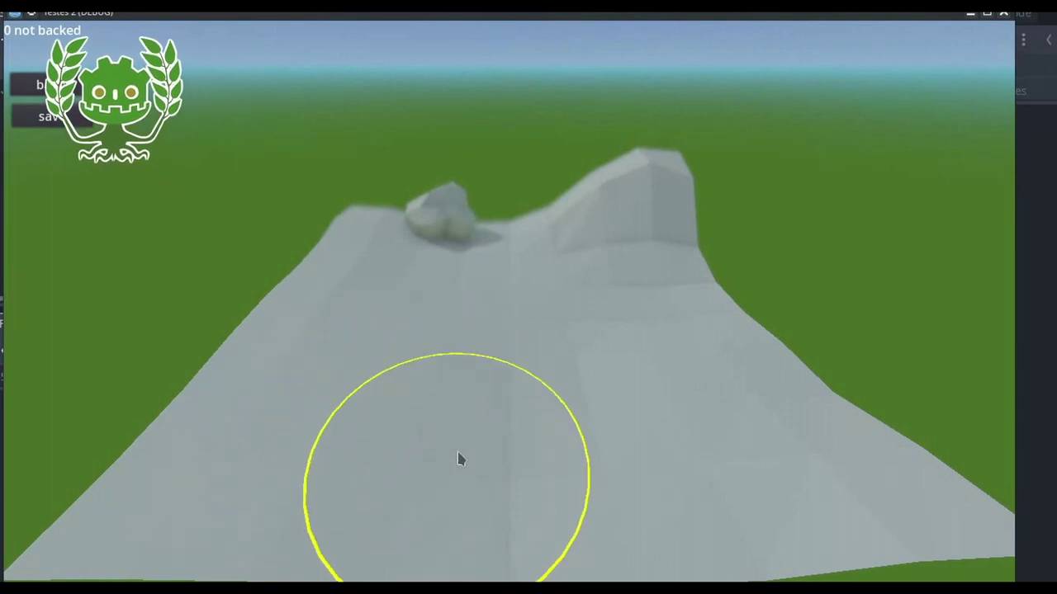
Paint grass across the lower-left slope, along the right slope and near the rock
mouse_move(245, 495)
mouse_down()
mouse_move(240, 395)
mouse_move(298, 285)
mouse_move(345, 237)
mouse_move(264, 397)
mouse_move(336, 493)
mouse_up()
mouse_move(779, 485)
mouse_down()
mouse_move(863, 484)
mouse_move(802, 437)
mouse_move(691, 312)
mouse_up()
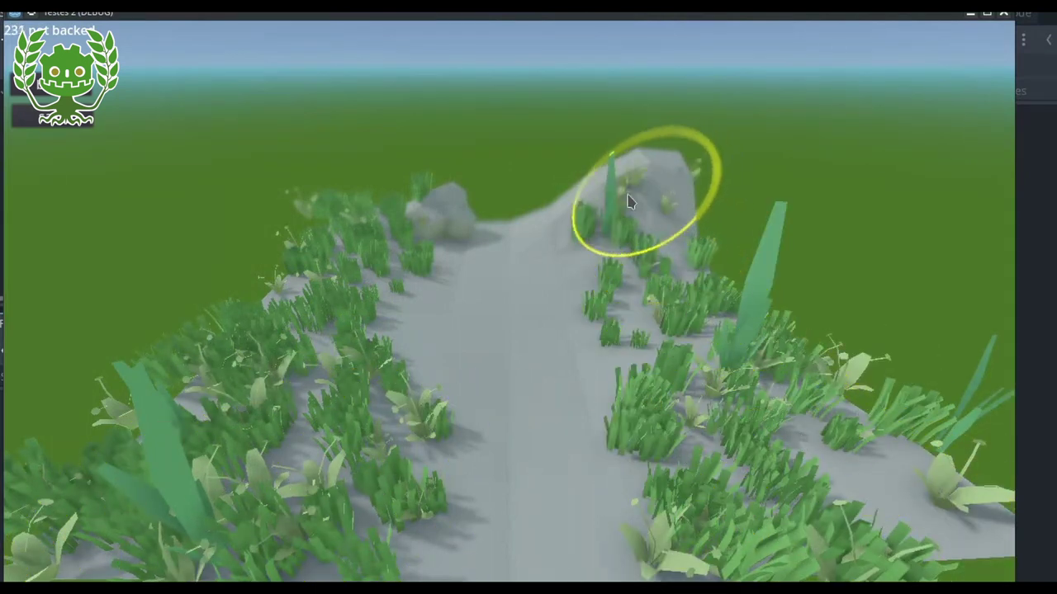
drag(622, 188, 554, 231)
Add trees near the rock and on the left, then erase grass from the central path
mouse_move(633, 188)
mouse_down()
mouse_move(660, 159)
mouse_move(648, 308)
mouse_up()
drag(753, 458, 747, 471)
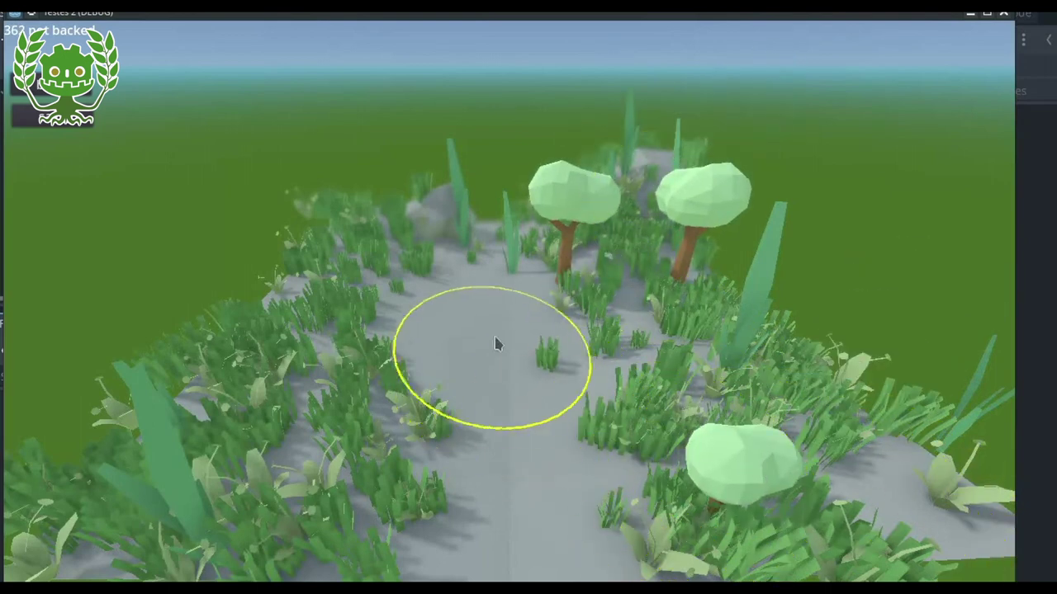
mouse_move(382, 353)
mouse_down()
mouse_move(342, 458)
mouse_move(248, 424)
mouse_move(269, 332)
mouse_move(314, 364)
mouse_up()
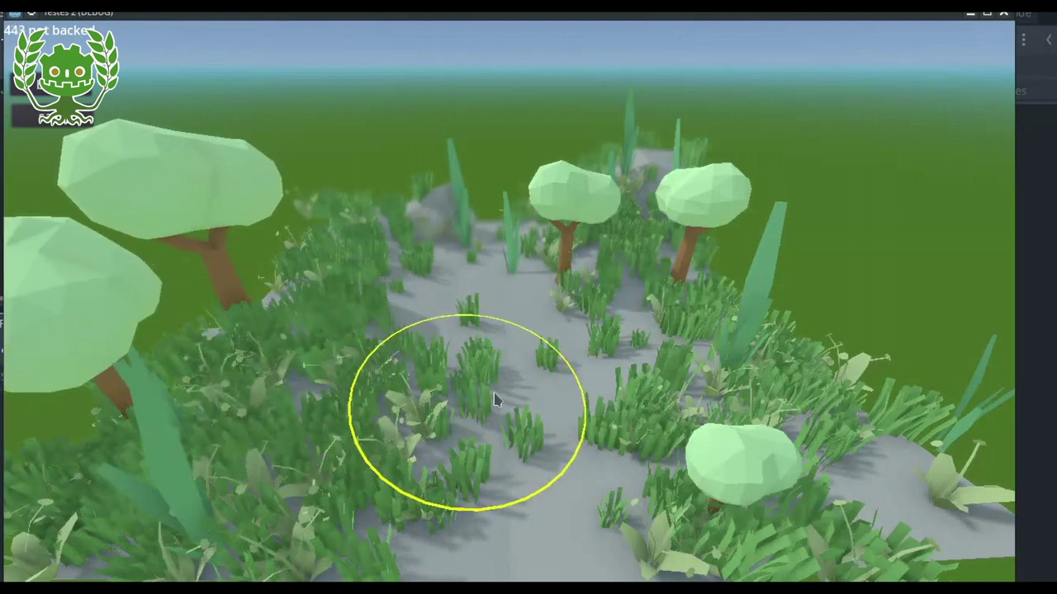
shift+drag(520, 344, 522, 349)
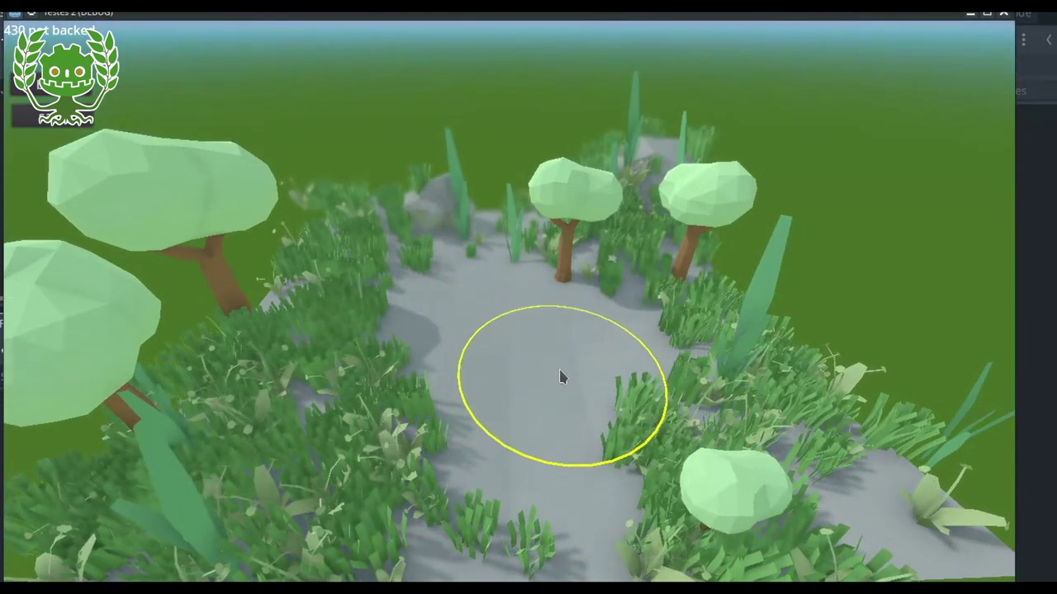
Orbit to the island's far side, add grass clumps there, and raise the camera for a higher view
mouse_move(569, 373)
middle_down()
mouse_move(583, 378)
mouse_move(679, 339)
mouse_move(825, 349)
mouse_move(531, 333)
mouse_move(467, 350)
mouse_move(283, 437)
mouse_move(259, 488)
mouse_move(501, 382)
mouse_move(567, 330)
mouse_move(453, 406)
middle_up()
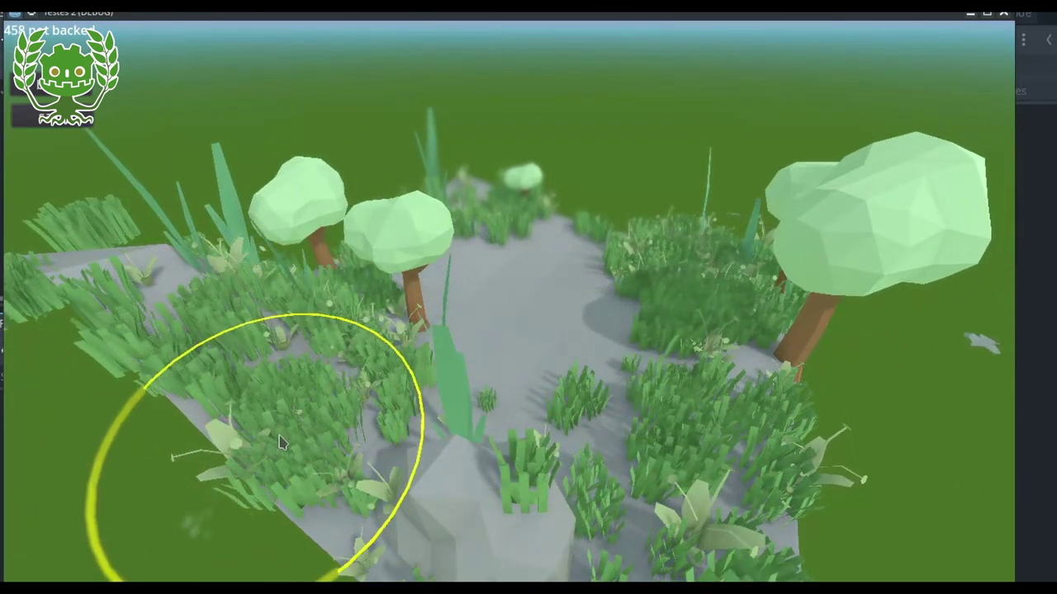
mouse_move(279, 443)
middle_down()
mouse_move(449, 484)
mouse_move(448, 496)
mouse_move(479, 465)
mouse_move(689, 388)
mouse_move(680, 381)
mouse_move(776, 363)
mouse_move(853, 377)
mouse_move(890, 444)
mouse_move(851, 549)
middle_up()
click(939, 468)
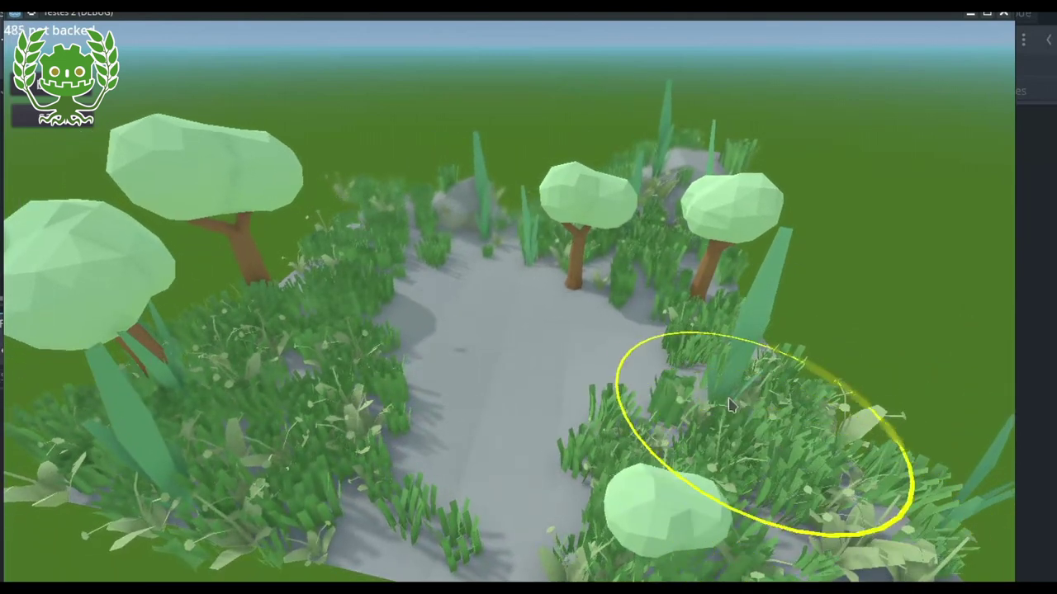
mouse_move(729, 404)
middle_down()
mouse_move(860, 324)
mouse_move(967, 295)
middle_up()
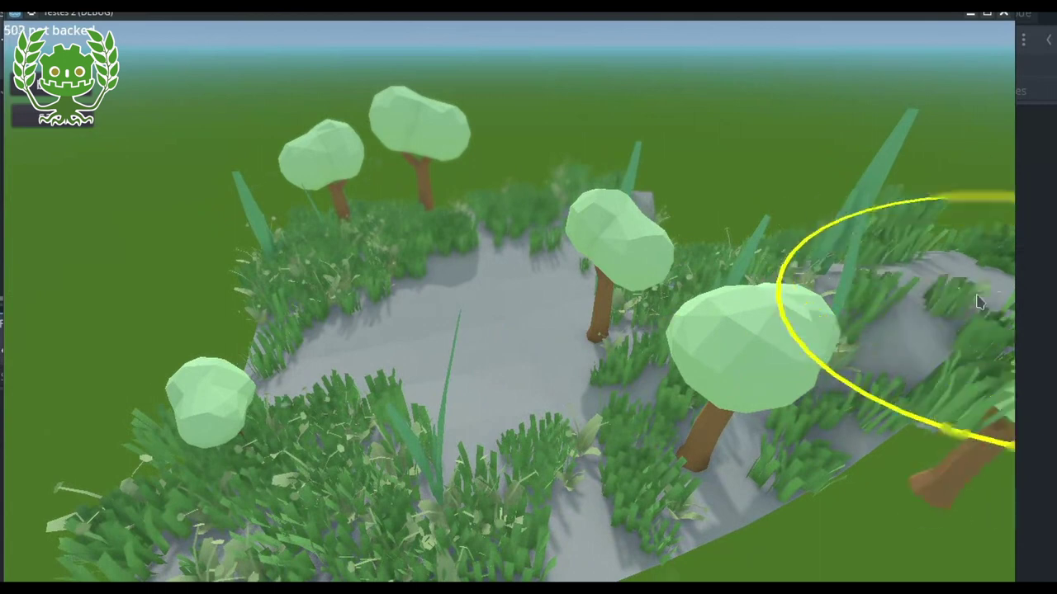
middle_drag(926, 303, 423, 351)
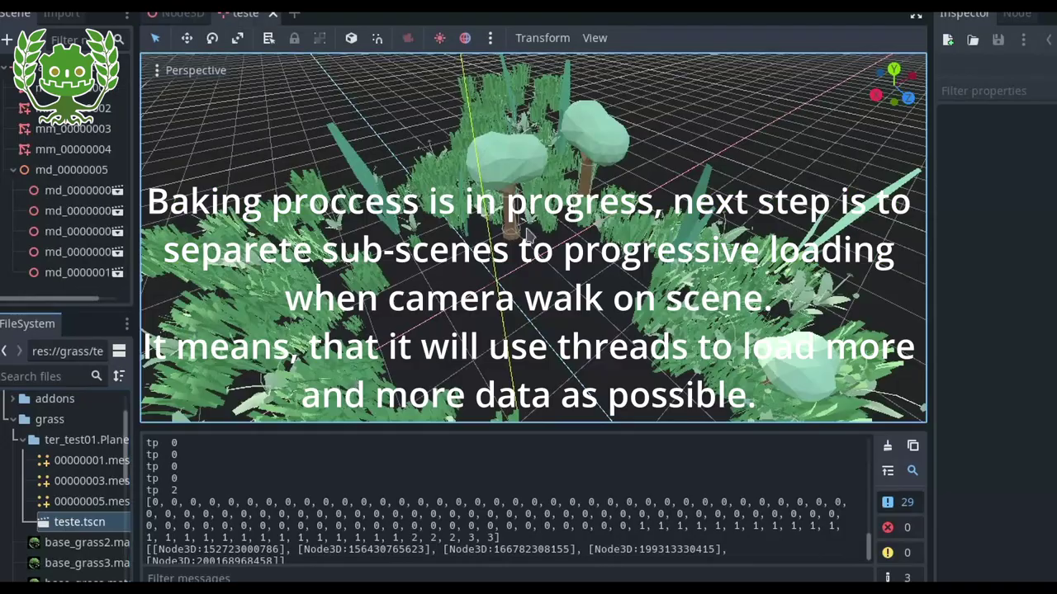
Fly the viewport camera into the baked grass of the teste scene
right_drag(527, 233, 529, 247)
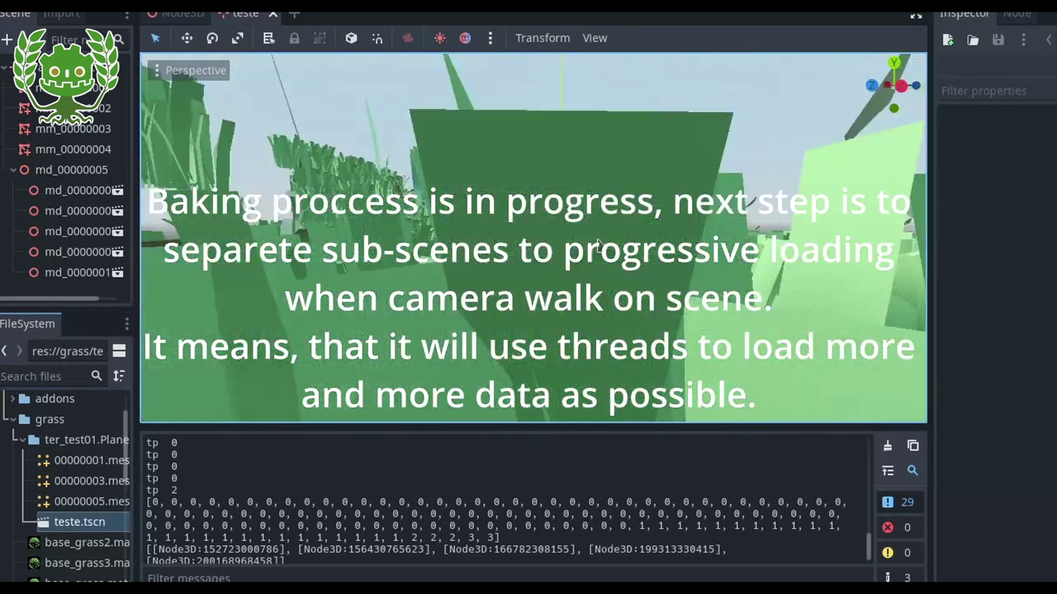
Close the teste scene and instantiate the baked grassdataset scene as a child of the terrain
mouse_move(528, 247)
right_down()
mouse_move(494, 286)
mouse_move(275, 46)
right_up()
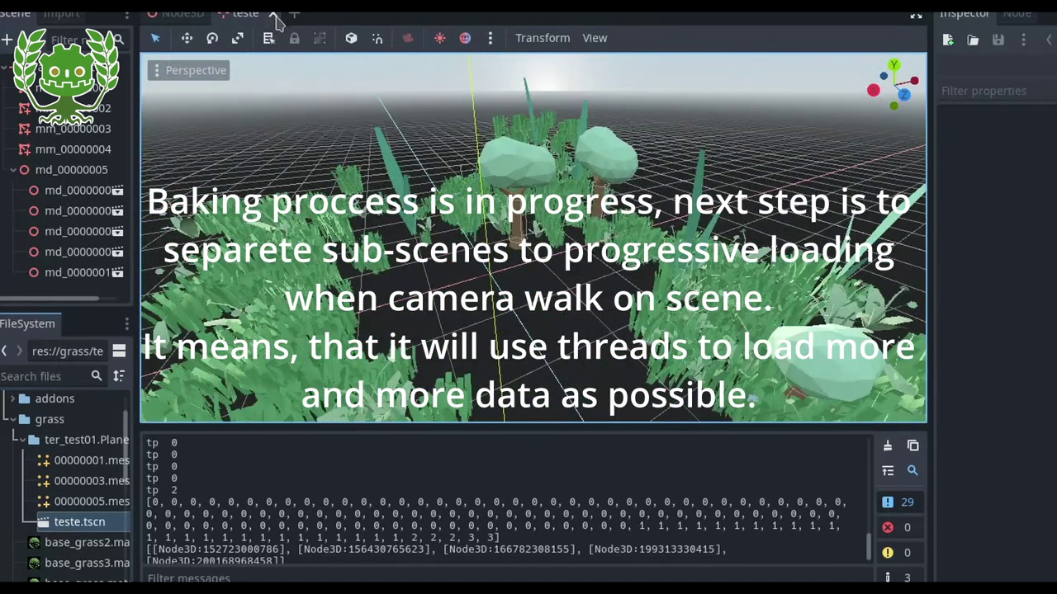
click(273, 13)
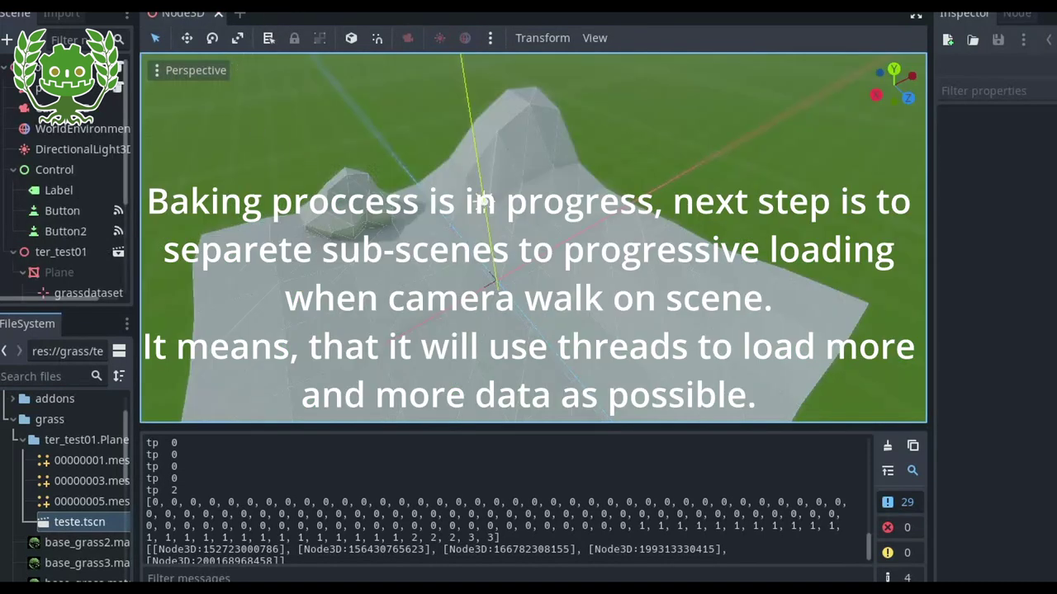
key(ctrl+shift+a)
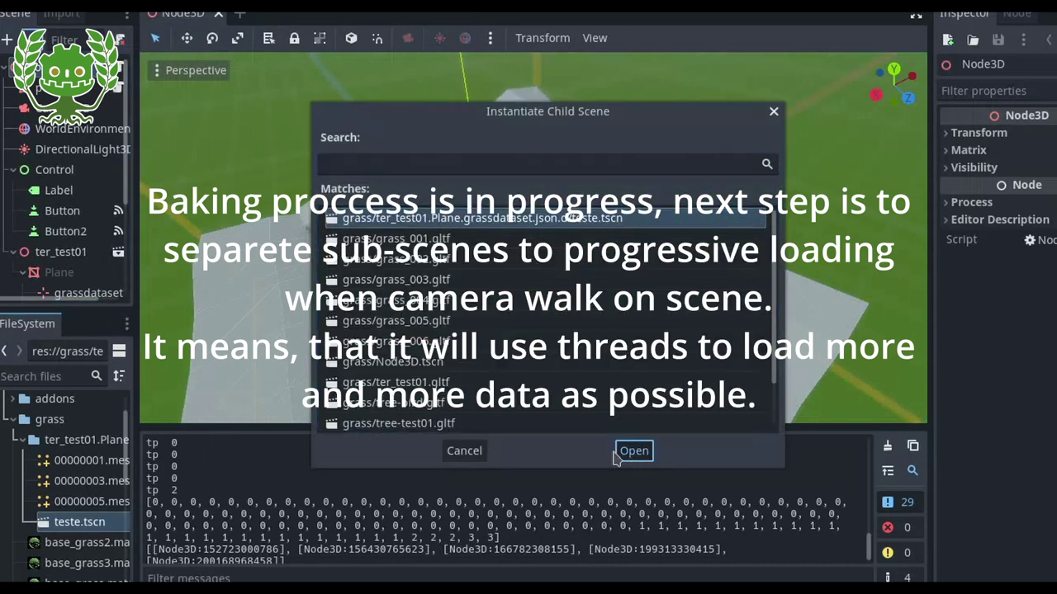
key(Return)
mouse_move(498, 322)
middle_down()
mouse_move(388, 261)
mouse_move(575, 269)
mouse_move(247, 206)
middle_up()
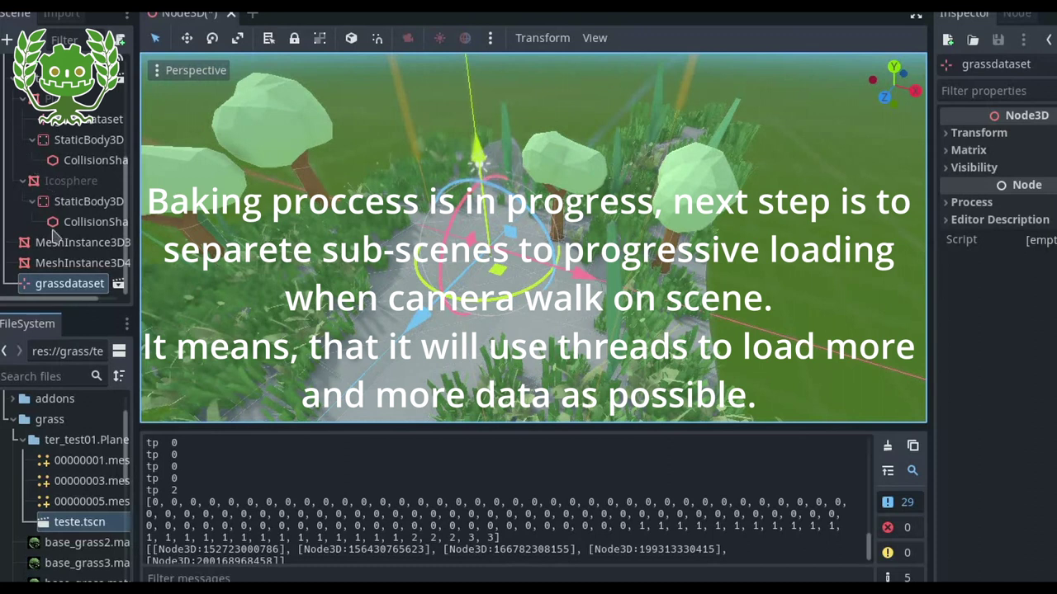
Delete the grassdataset node and reopen teste.tscn
key(Delete)
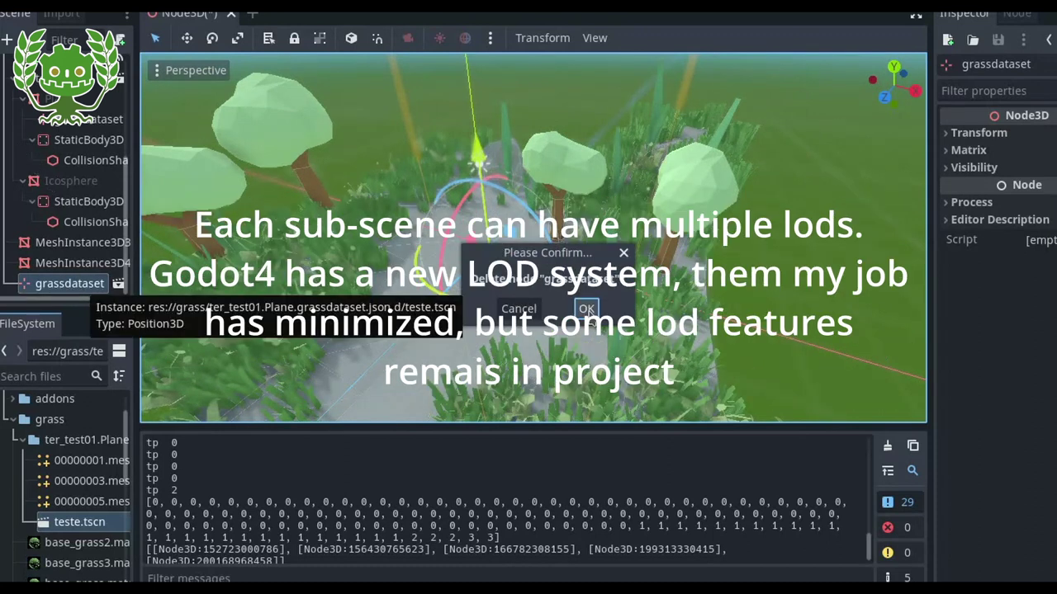
key(Return)
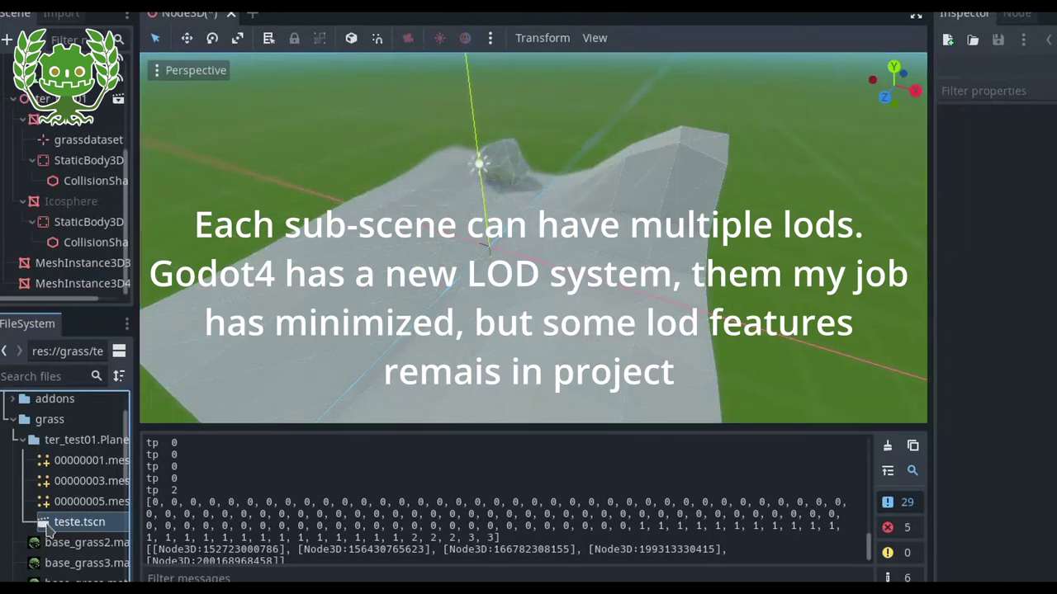
double_click(47, 526)
Inspect the mm_00000001, mm_00000003 and mm_00000004 MultiMesh nodes and the two tree sub-scenes
click(84, 90)
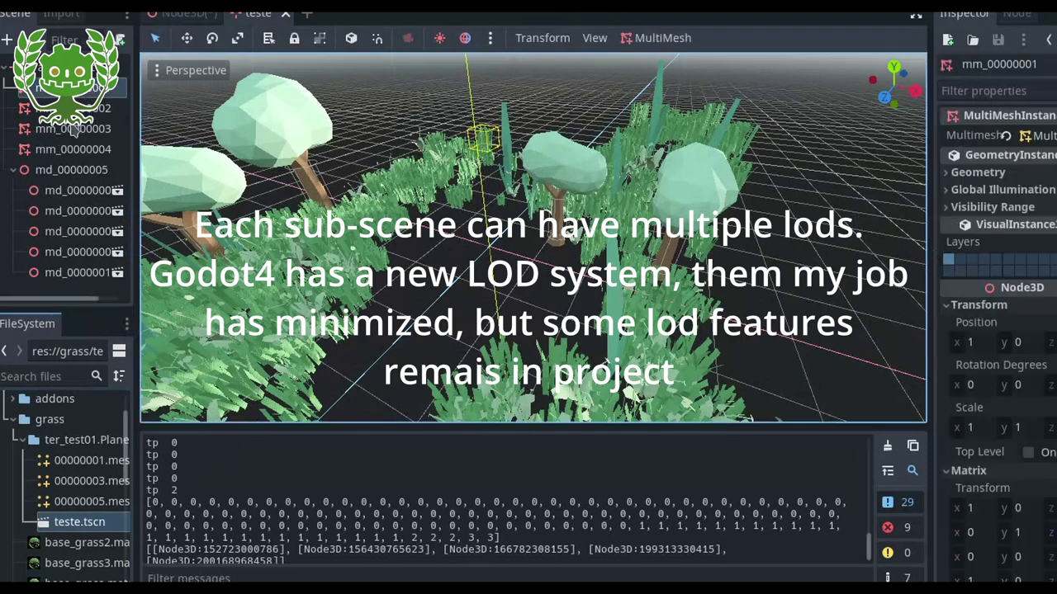
click(74, 129)
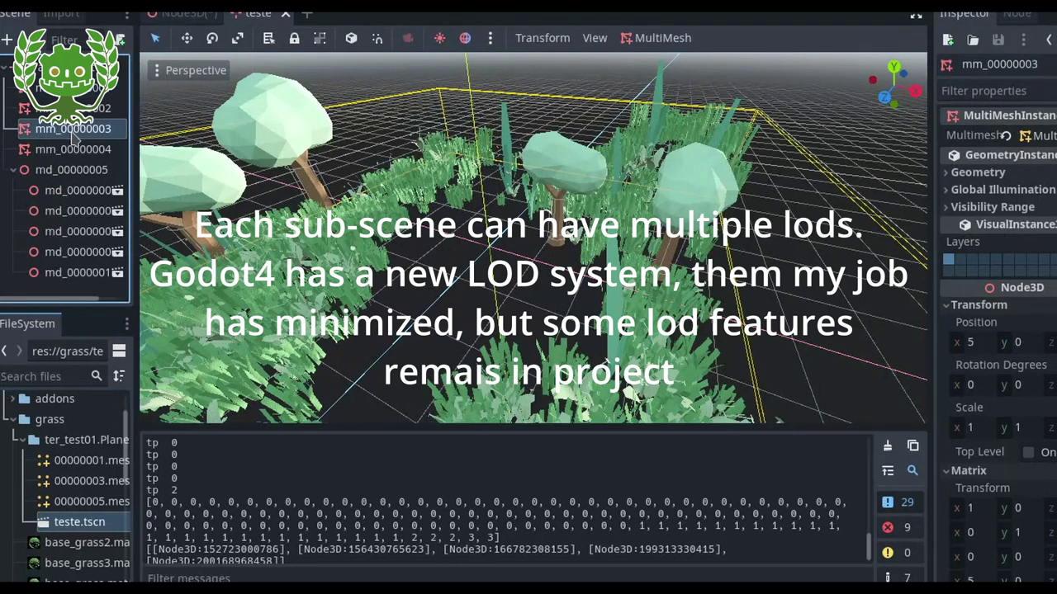
click(71, 195)
click(71, 211)
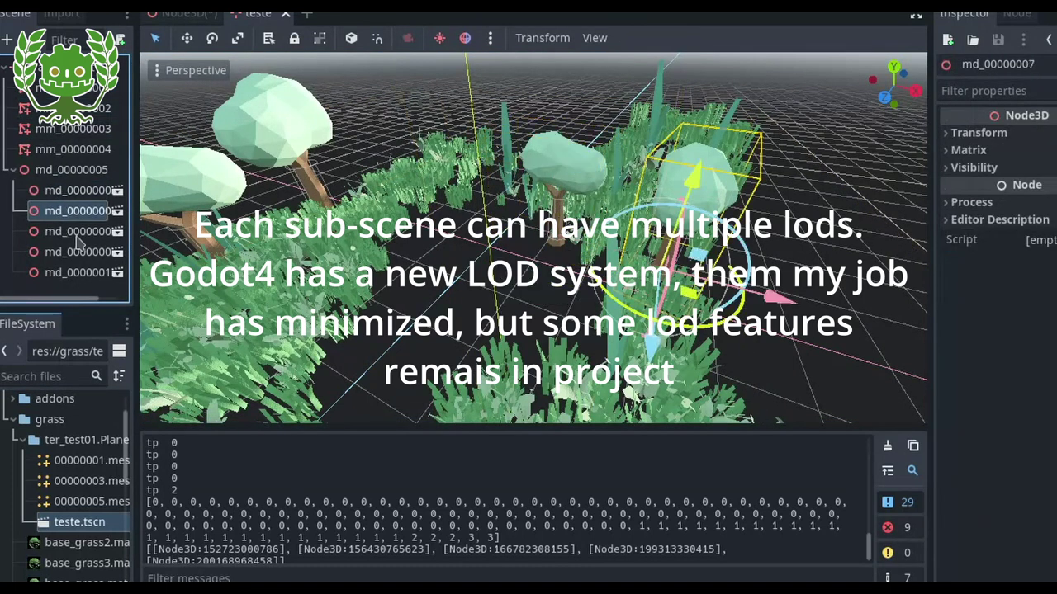
click(75, 150)
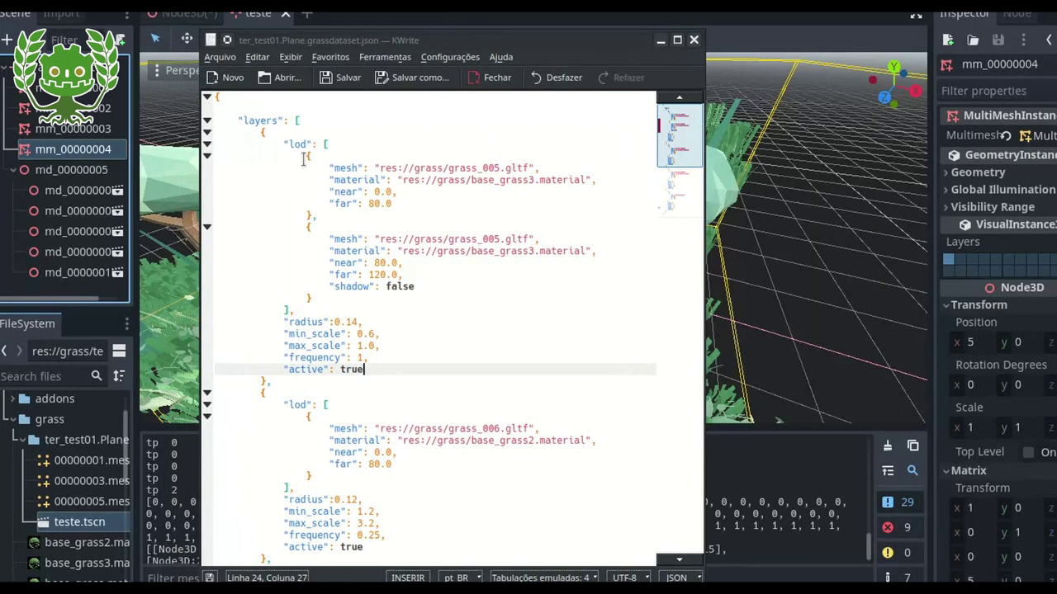
drag(303, 158, 323, 192)
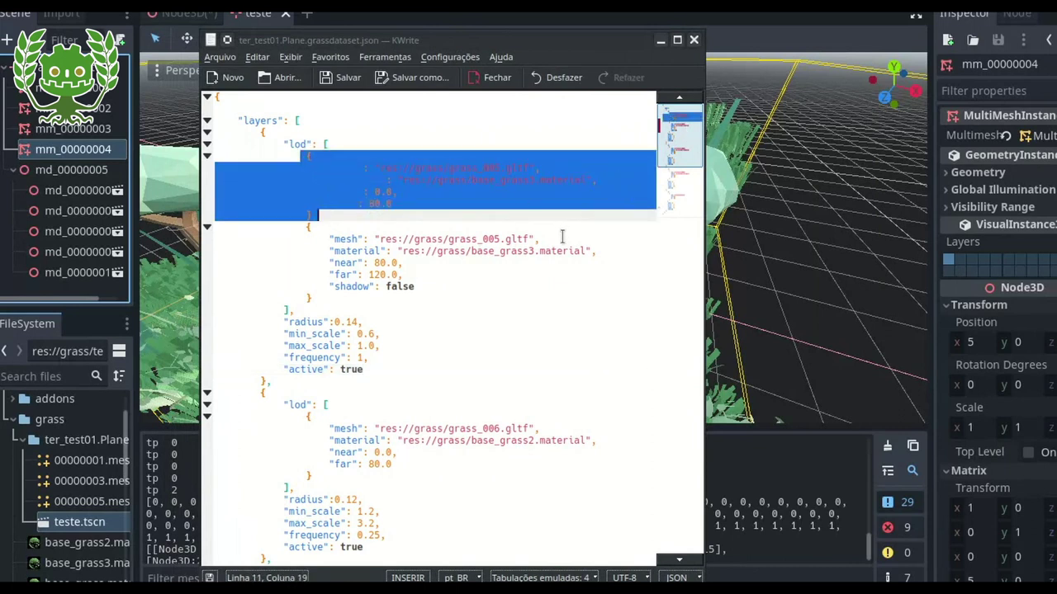
scroll(675, 190, down, 10)
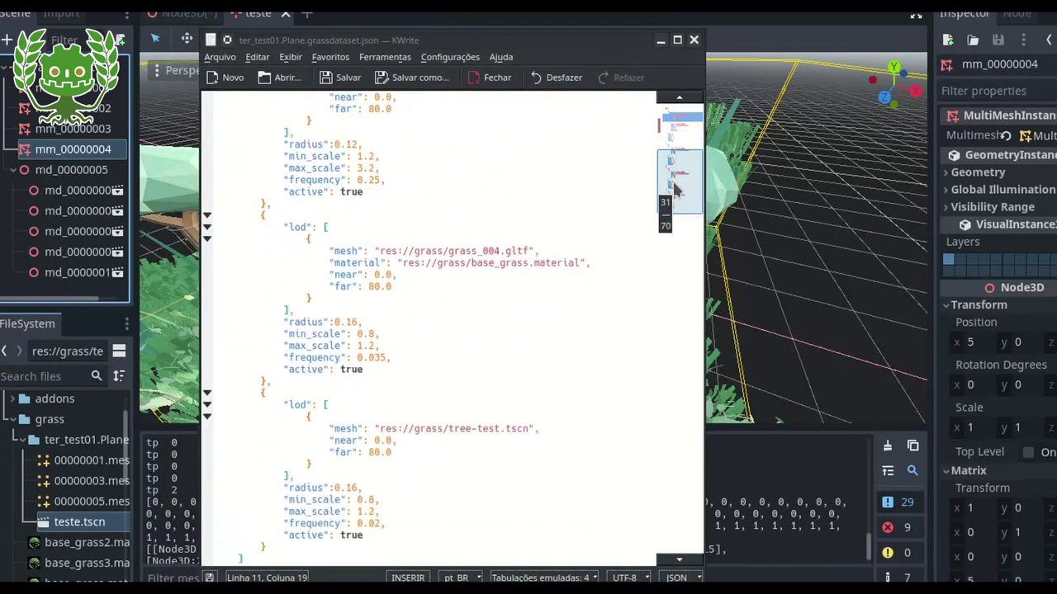
scroll(675, 197, down, 1)
drag(396, 449, 272, 383)
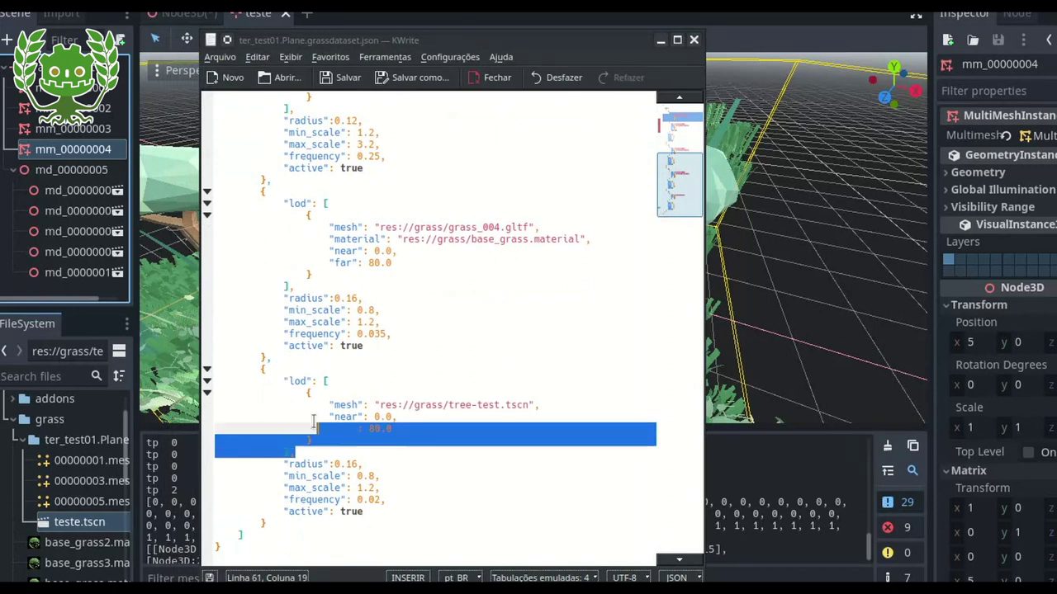
click(452, 450)
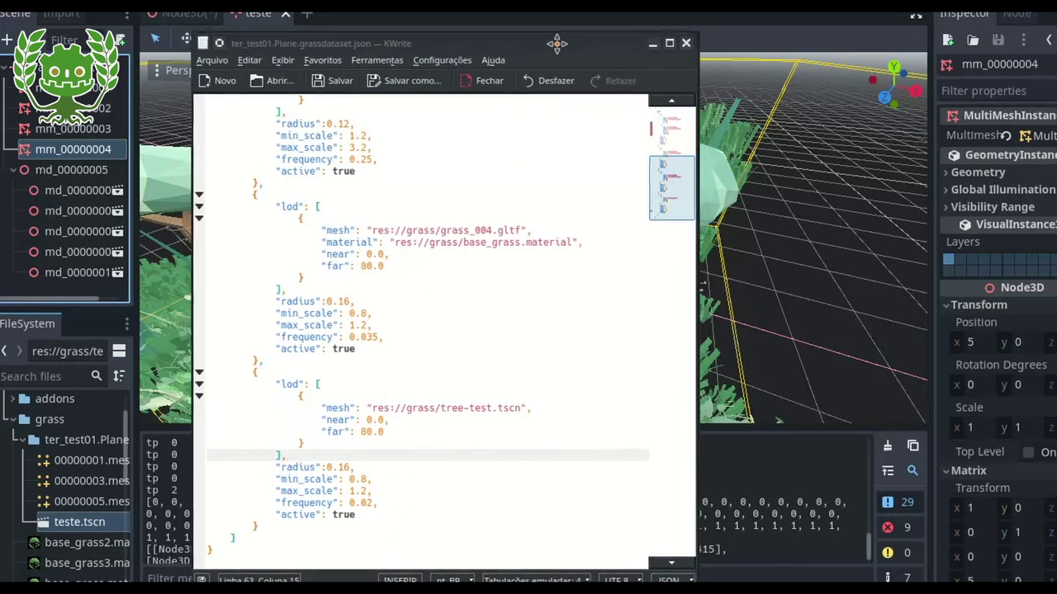
drag(567, 46, 543, 52)
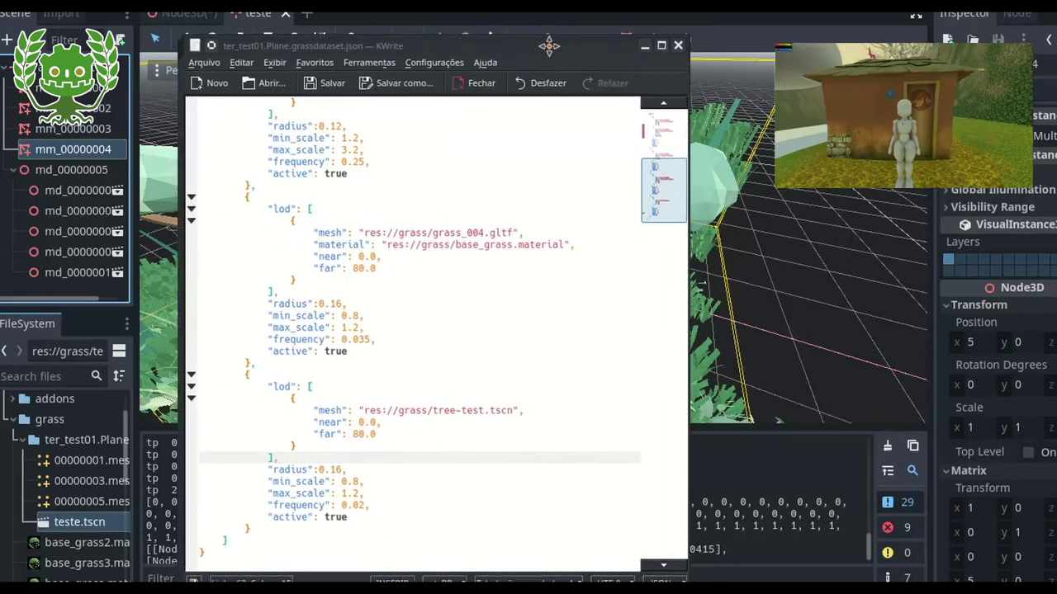
Move the KWrite window aside and walk the mannequin forward along the grassy valley path
drag(543, 52, 192, 98)
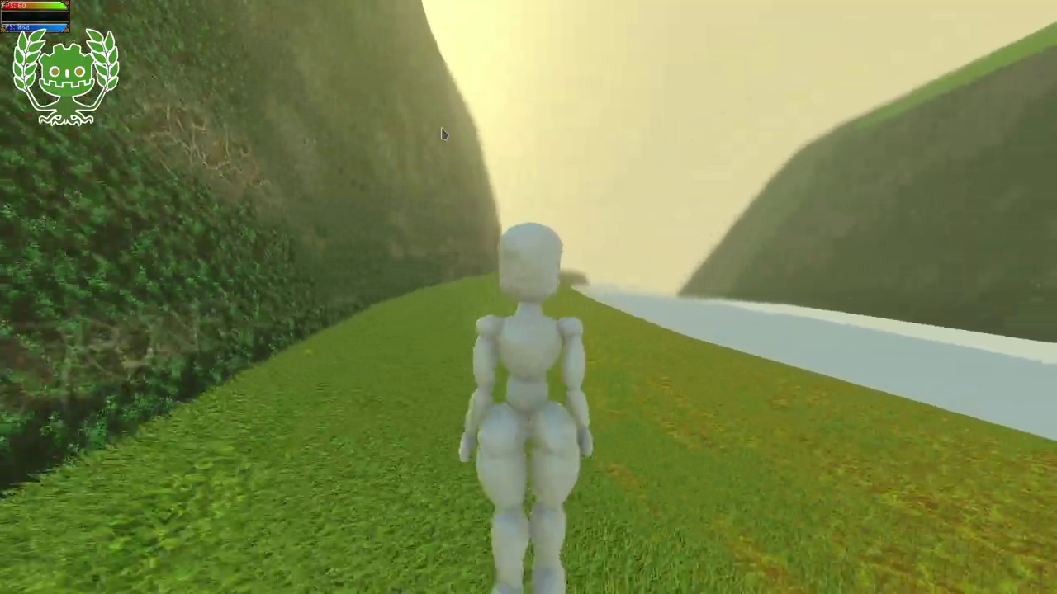
key(w)
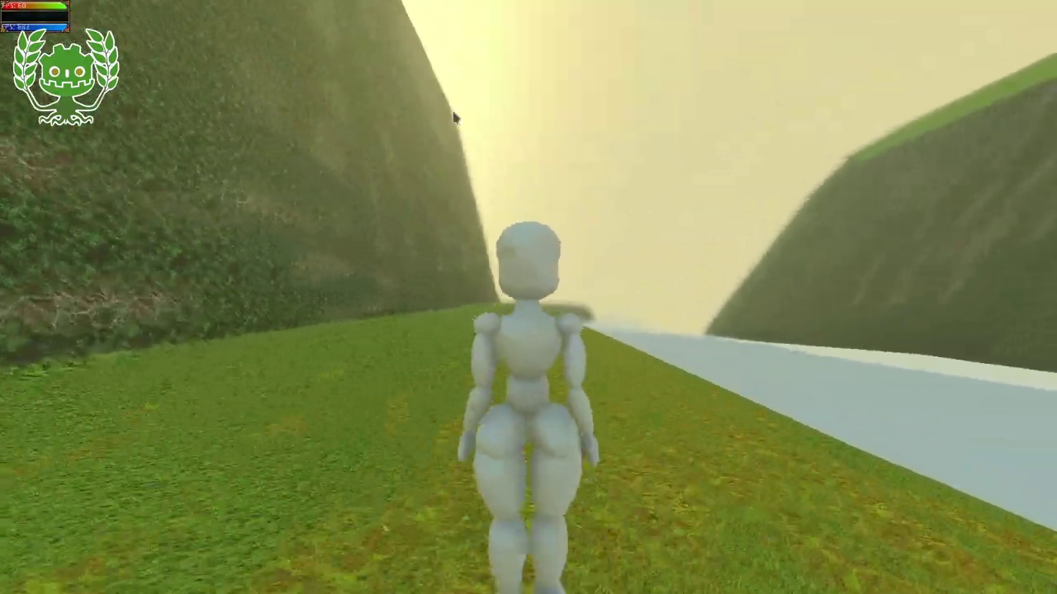